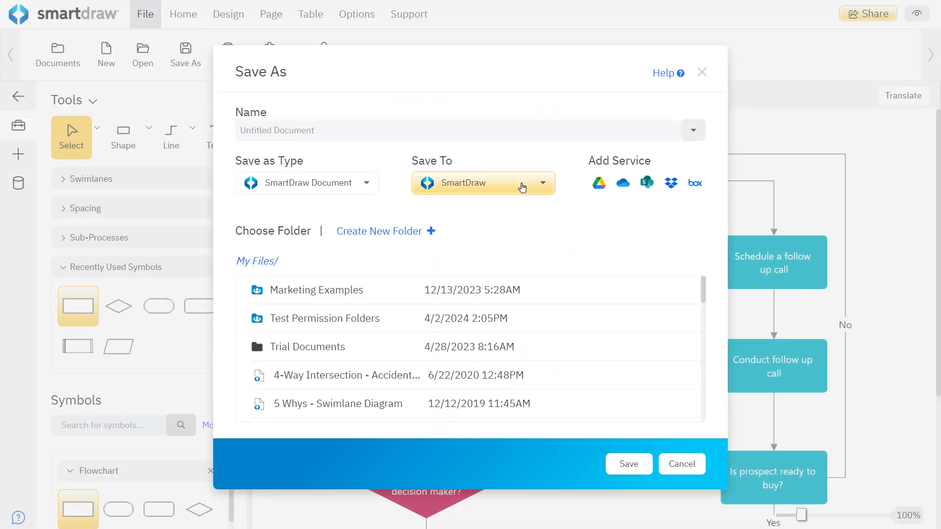
Review the save destinations and open the Employee Candidate Process flowchart in SmartDraw.
{"action": "left_click", "coordinate": [521, 189]}
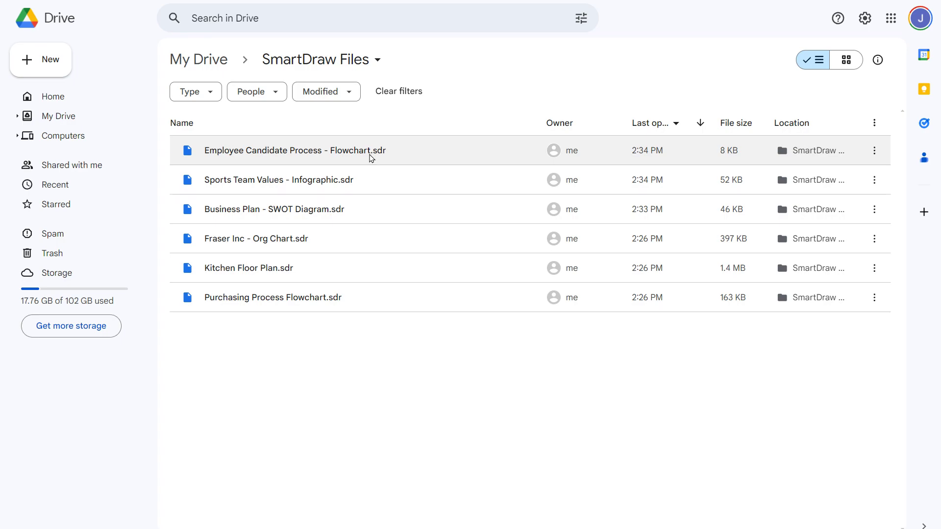
{"action": "double_click", "coordinate": [370, 155]}
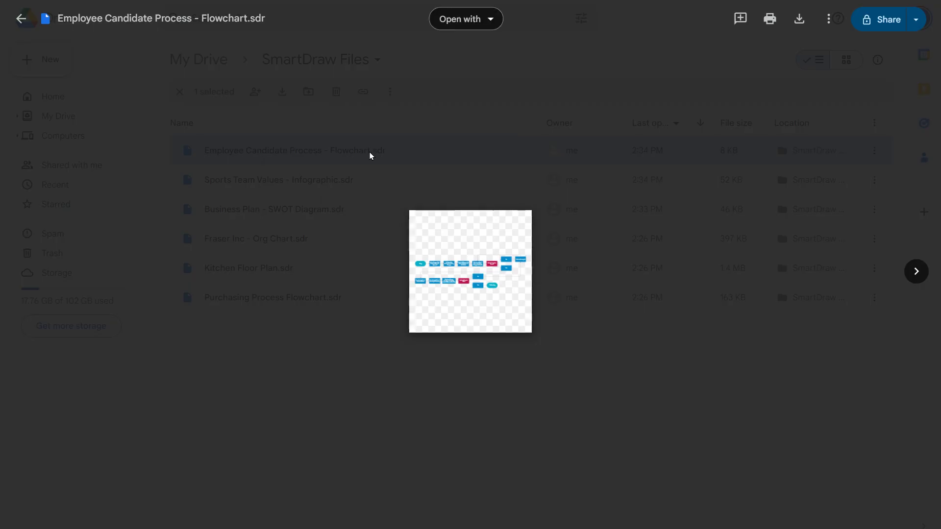
{"action": "left_click", "coordinate": [480, 19]}
{"action": "left_click", "coordinate": [494, 65]}
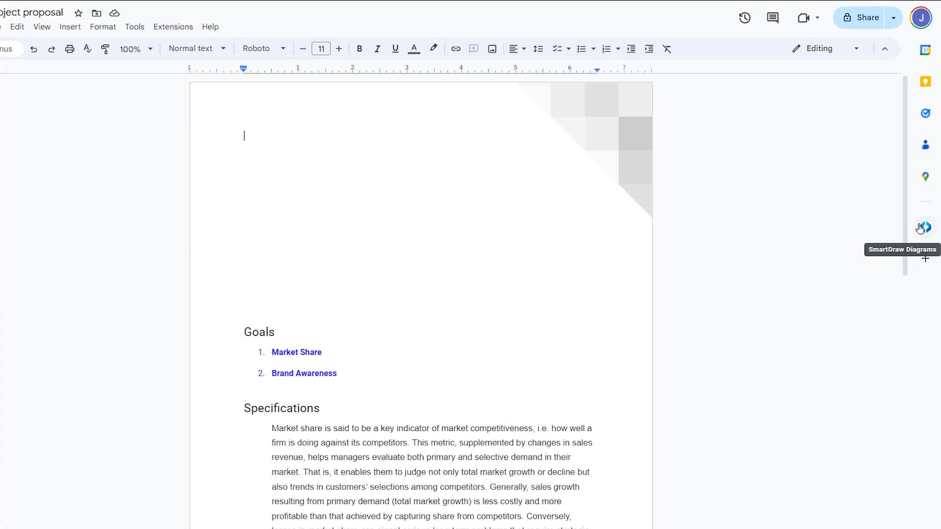
Make Google Drive the default storage provider from the SmartDraw Diagrams panel.
{"action": "left_click", "coordinate": [921, 227]}
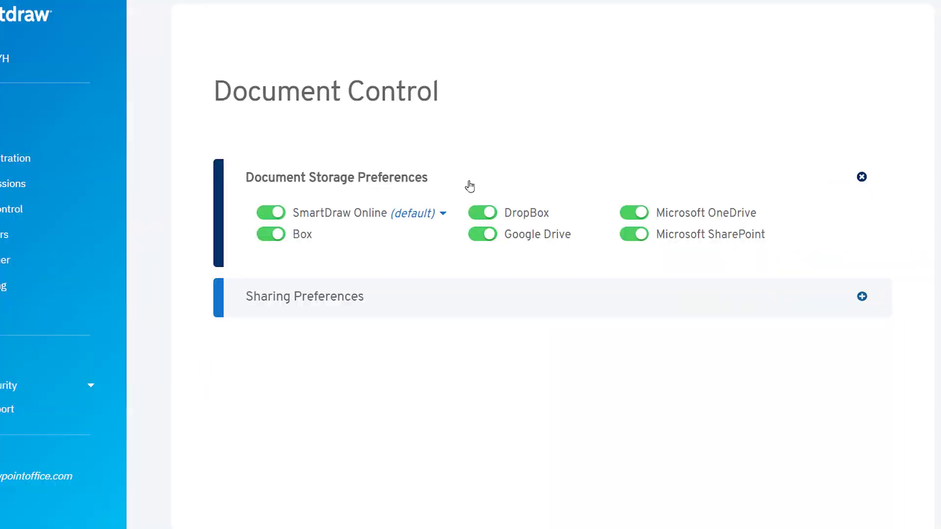
{"action": "left_click", "coordinate": [442, 215]}
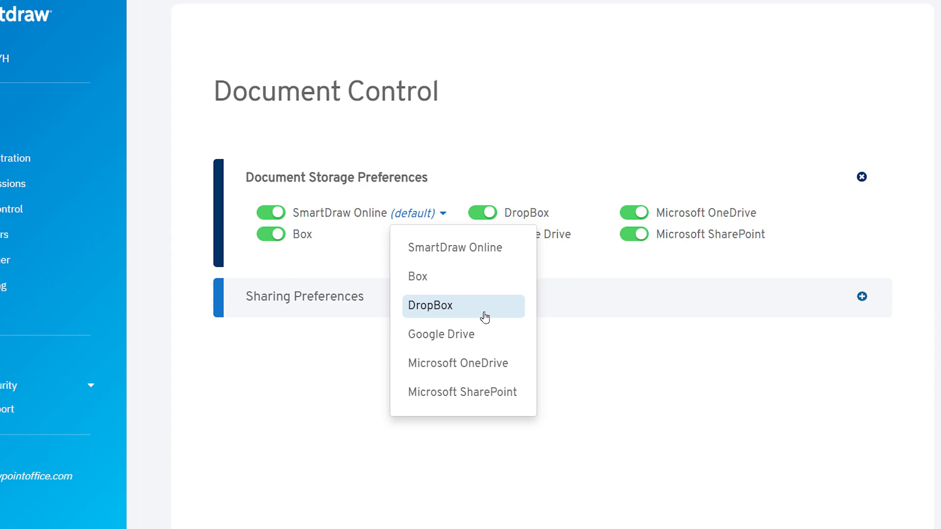
{"action": "left_click", "coordinate": [485, 335]}
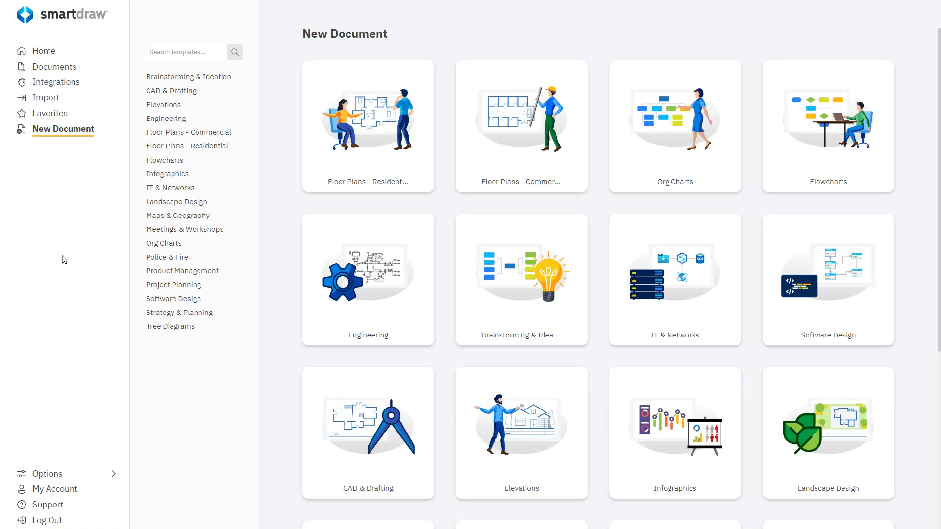
Install SmartDraw Diagrams for Google Workspace with the chosen account, then view the storage options.
{"action": "left_click", "coordinate": [67, 87]}
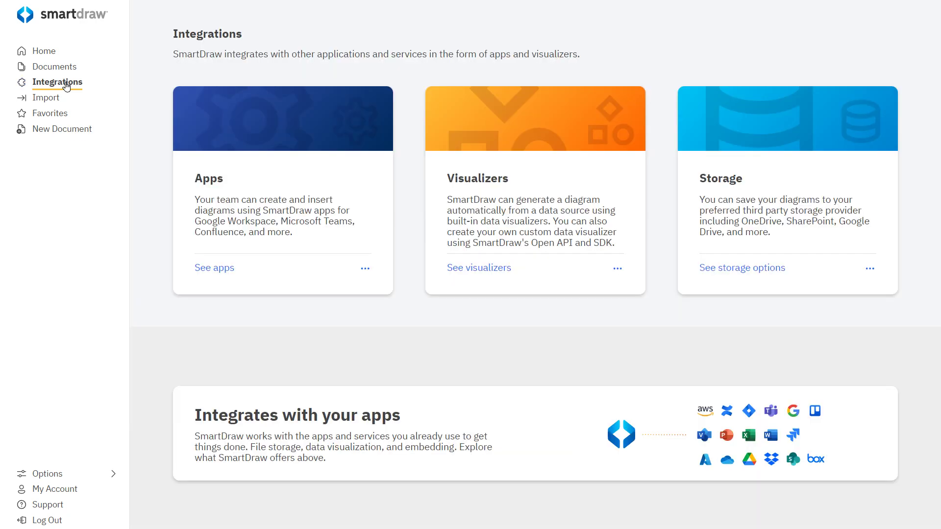
{"action": "left_click", "coordinate": [240, 208]}
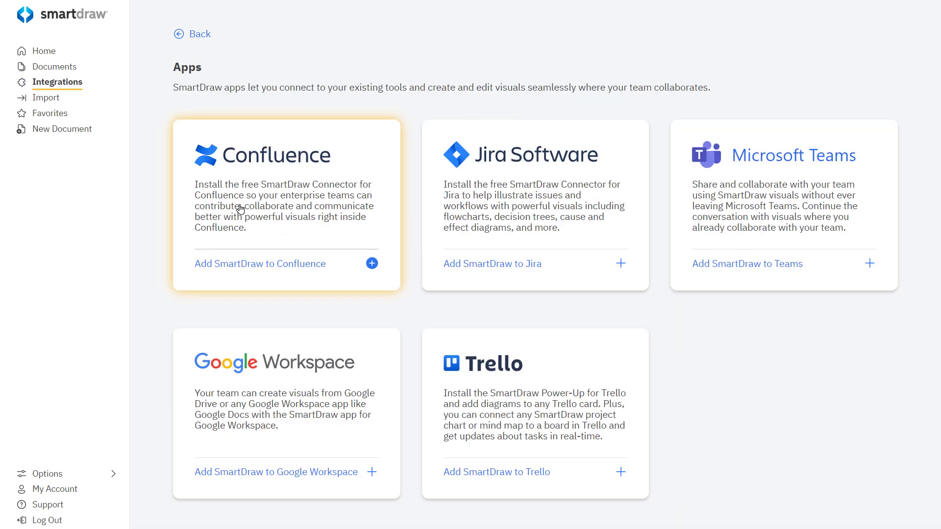
{"action": "left_click", "coordinate": [287, 409]}
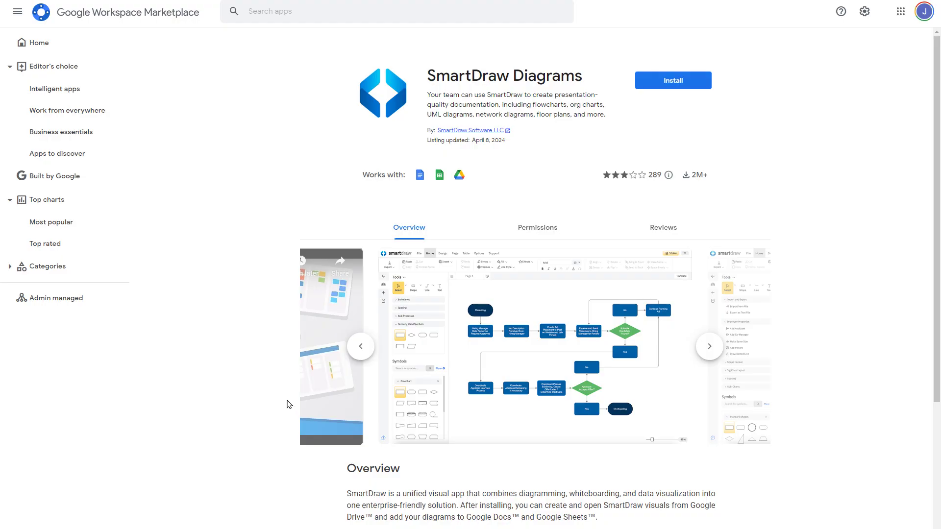
{"action": "left_click", "coordinate": [660, 85]}
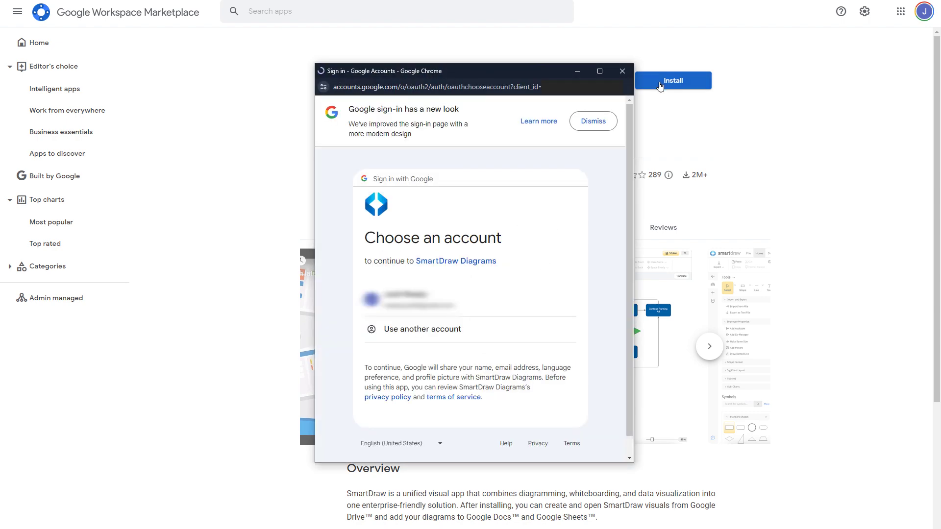
{"action": "left_click", "coordinate": [509, 306]}
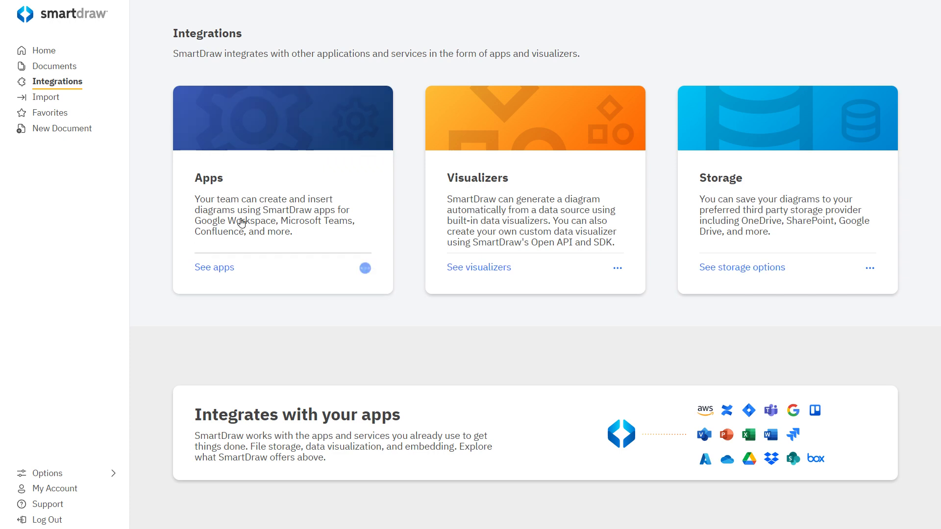
{"action": "left_click", "coordinate": [732, 209]}
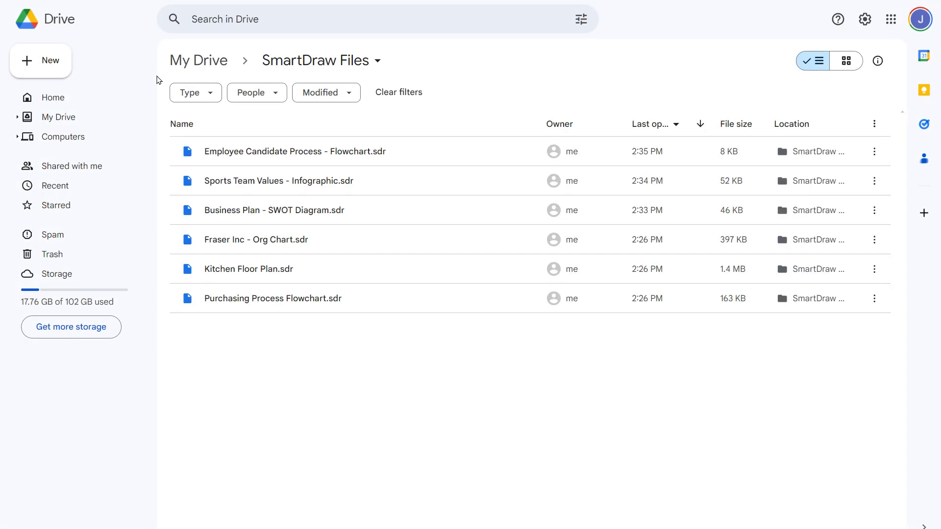
Start a new SmartDraw Diagrams document from Drive's New > More menu.
{"action": "left_click", "coordinate": [59, 64]}
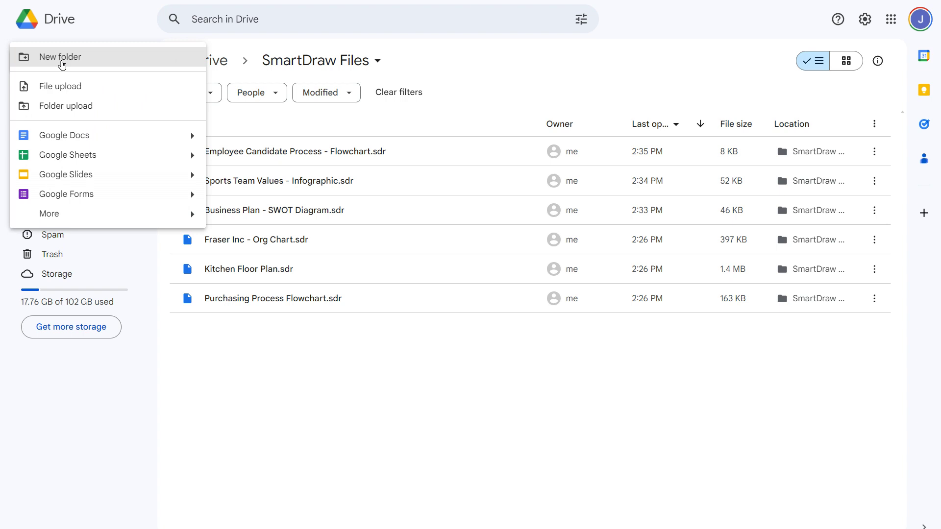
{"action": "mouse_move", "coordinate": [104, 213]}
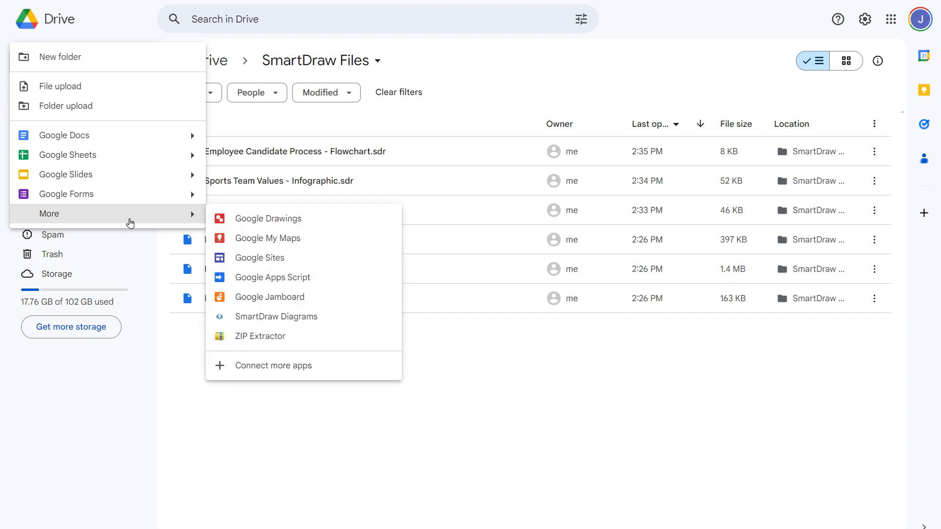
{"action": "left_click", "coordinate": [311, 318]}
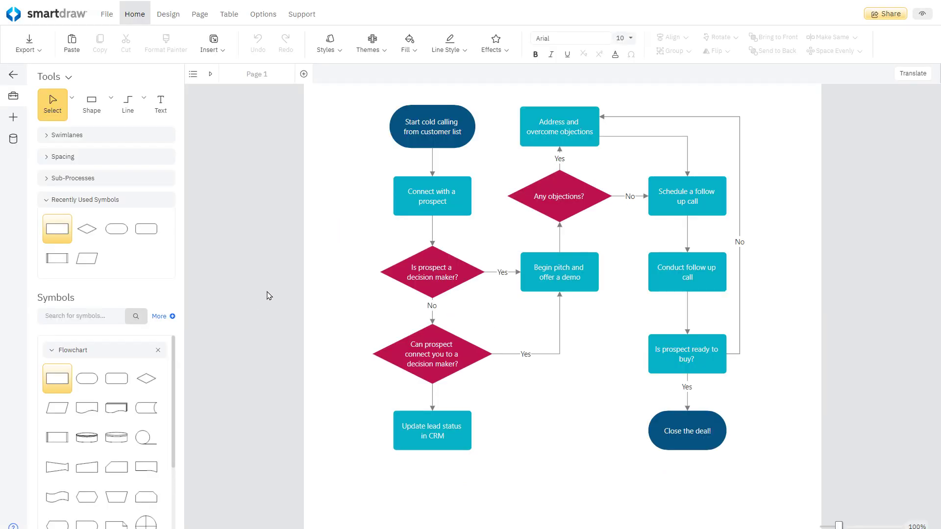
Save the flowchart as 'Cold Calling Process' with Google Drive as the destination.
{"action": "left_click", "coordinate": [107, 13]}
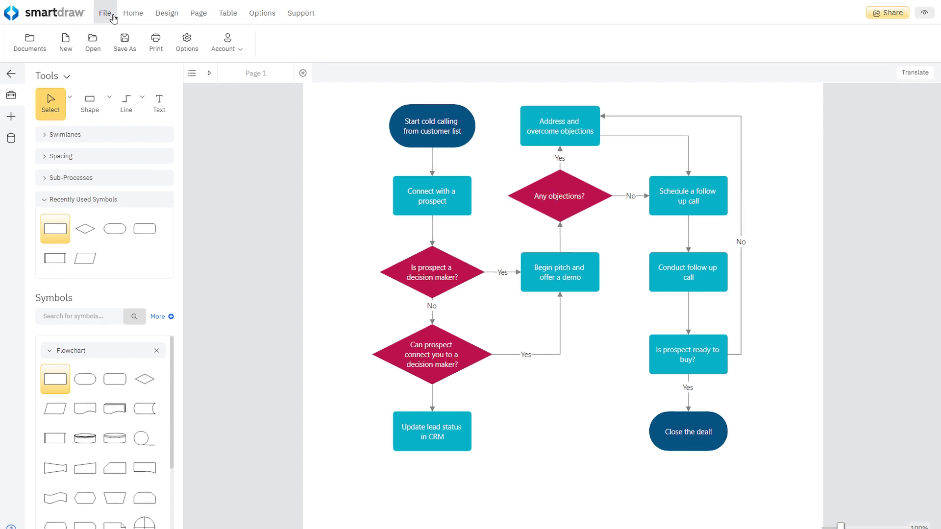
{"action": "left_click", "coordinate": [116, 40]}
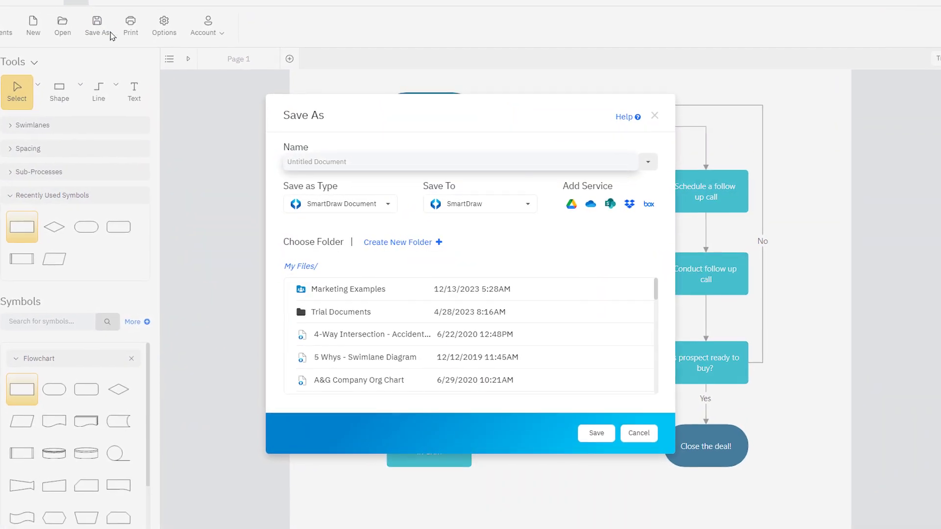
{"action": "type", "text": "Cold c"}
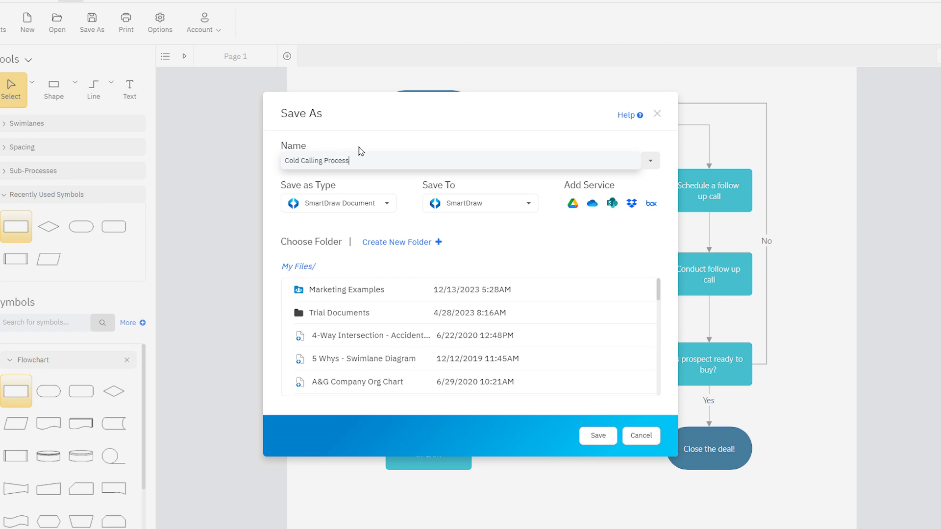
{"action": "left_click", "coordinate": [482, 204]}
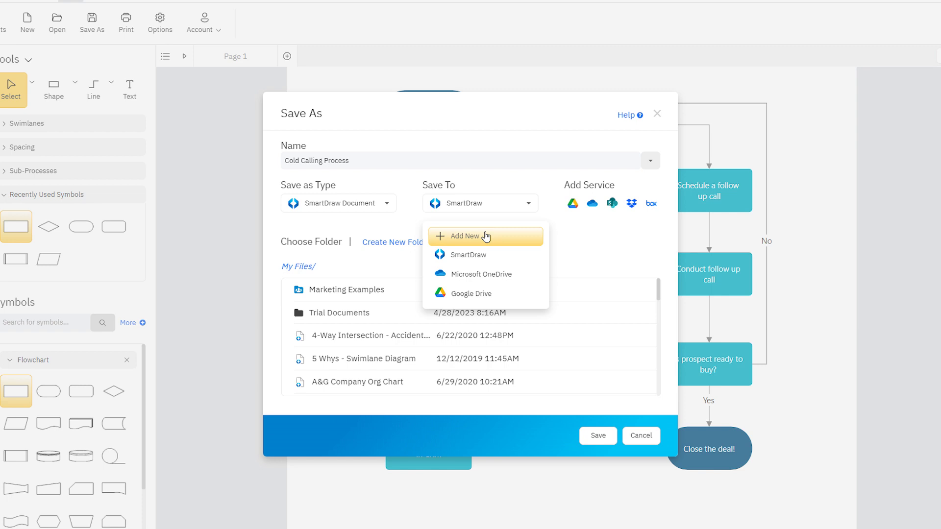
{"action": "left_click", "coordinate": [490, 297]}
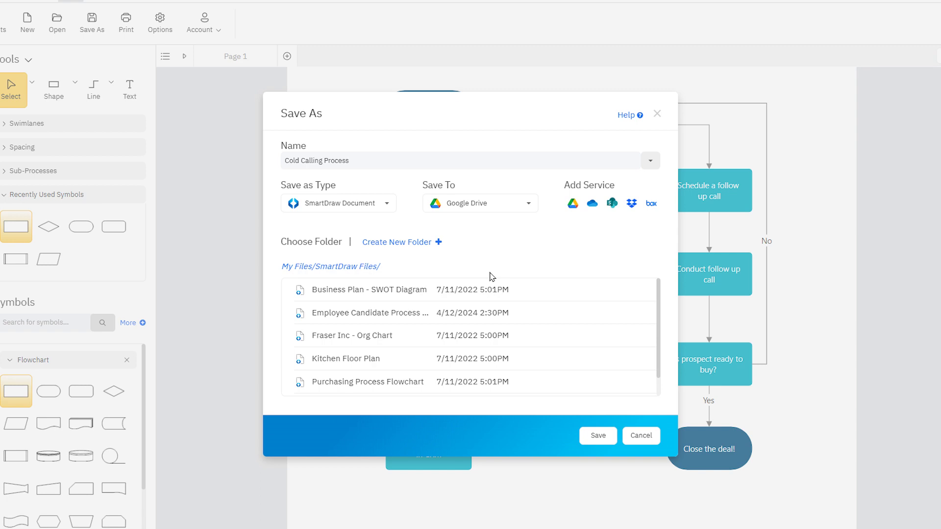
Create a new 'Sales' folder to hold the diagram.
{"action": "left_click", "coordinate": [434, 247]}
{"action": "left_click", "coordinate": [435, 273]}
{"action": "type", "text": "Sales"}
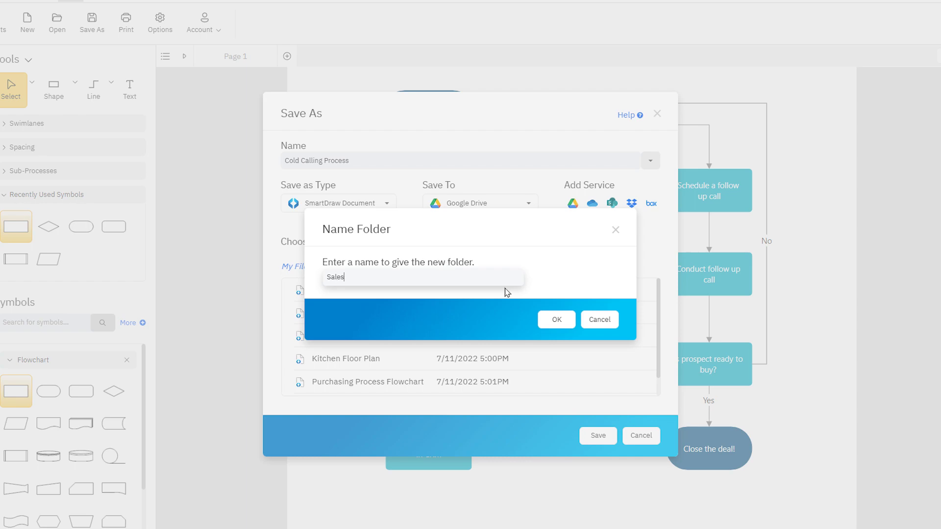
{"action": "left_click", "coordinate": [556, 321]}
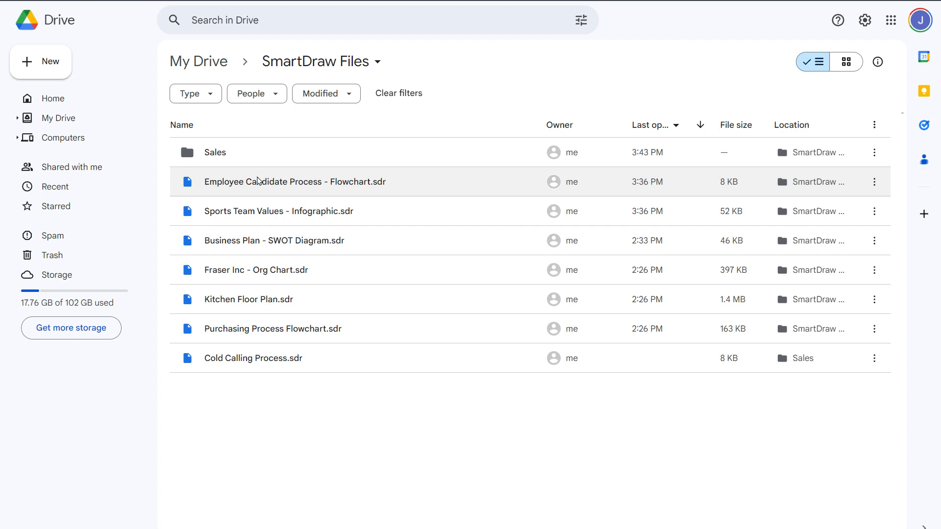
Check the Sales folder, then preview the Employee Candidate Process flowchart file in Drive.
{"action": "double_click", "coordinate": [228, 154]}
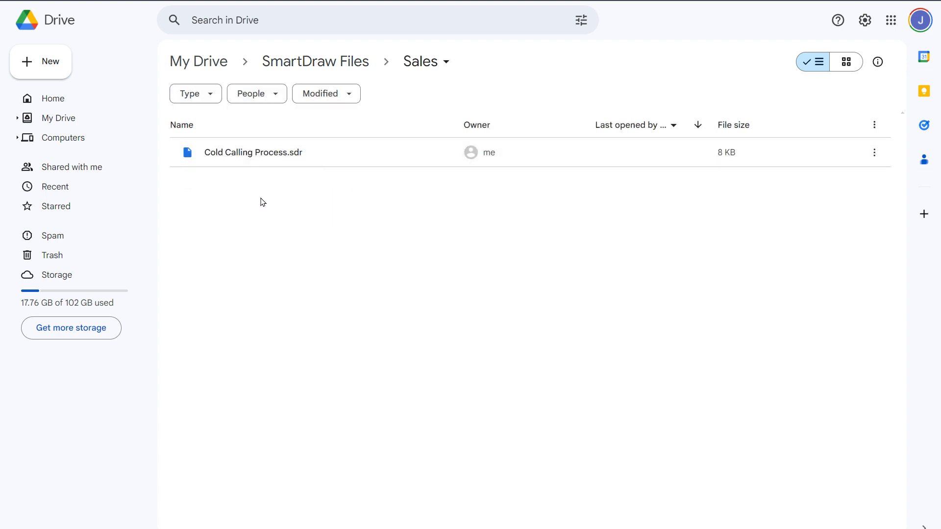
{"action": "left_click", "coordinate": [320, 62]}
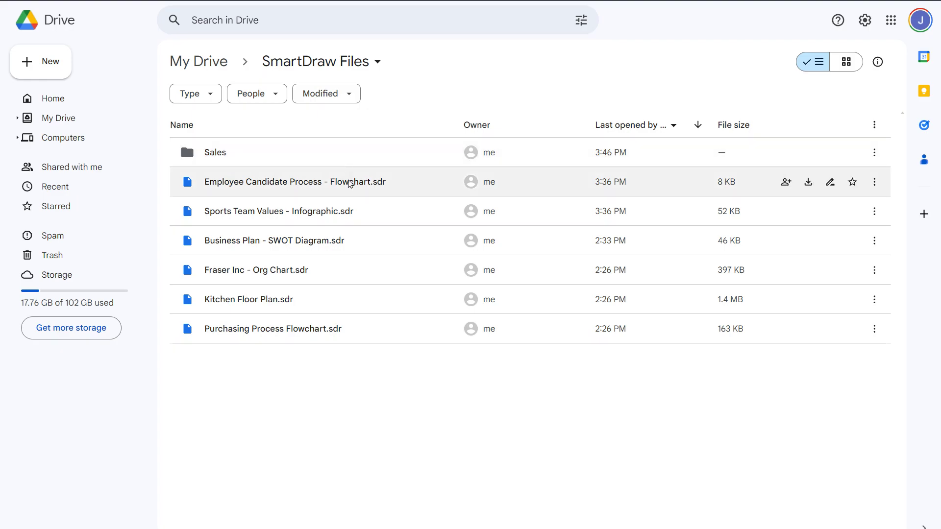
{"action": "double_click", "coordinate": [349, 182]}
{"action": "left_click", "coordinate": [483, 22]}
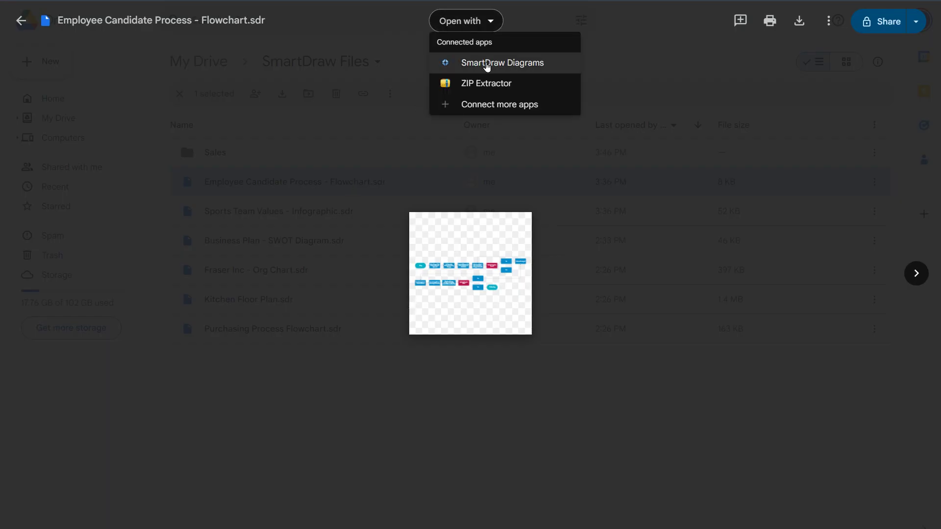
{"action": "key", "text": "Escape"}
{"action": "left_click", "coordinate": [17, 21]}
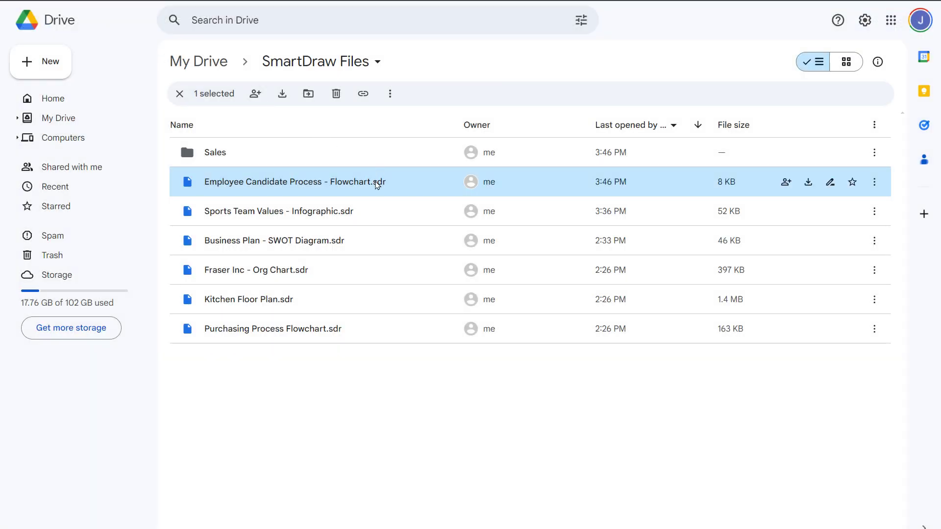
Open the flowchart with SmartDraw Diagrams and apply a new colour theme.
{"action": "right_click", "coordinate": [376, 184]}
{"action": "mouse_move", "coordinate": [424, 195]}
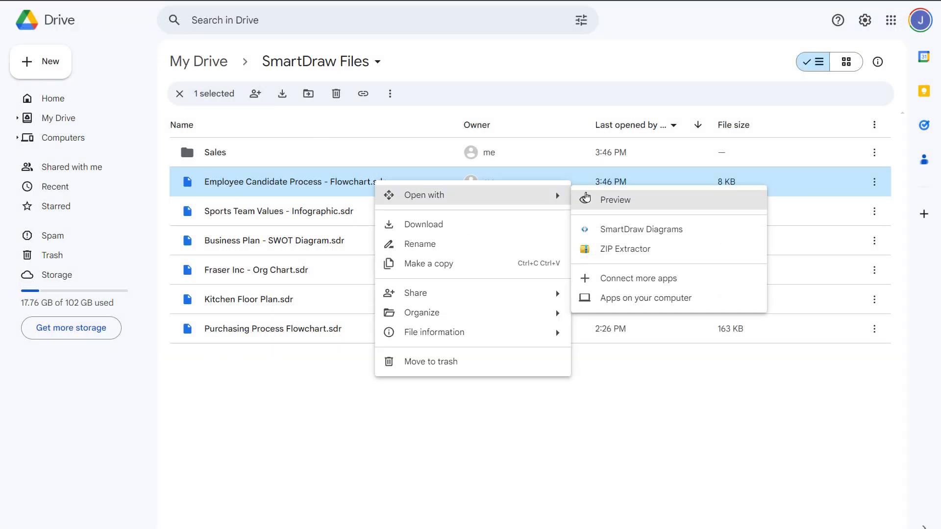
{"action": "left_click", "coordinate": [683, 233]}
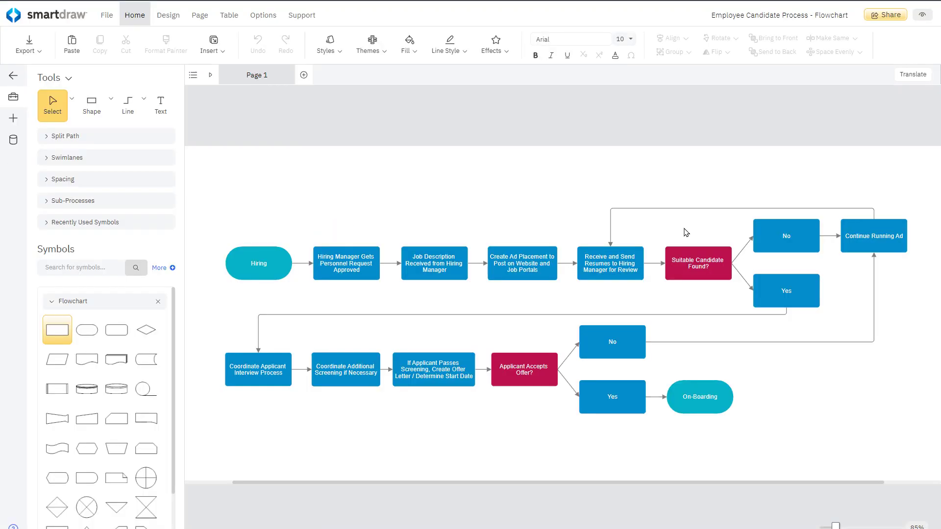
{"action": "left_click", "coordinate": [377, 53]}
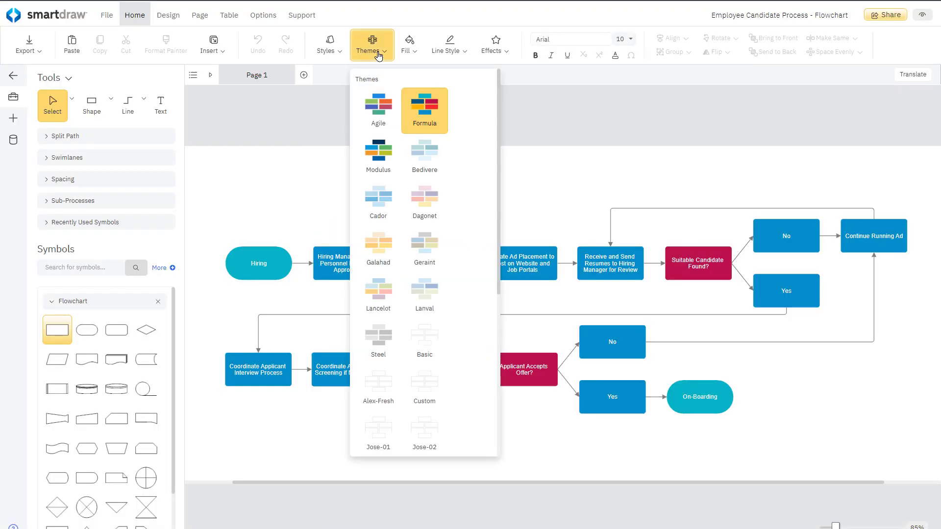
{"action": "left_click", "coordinate": [383, 102]}
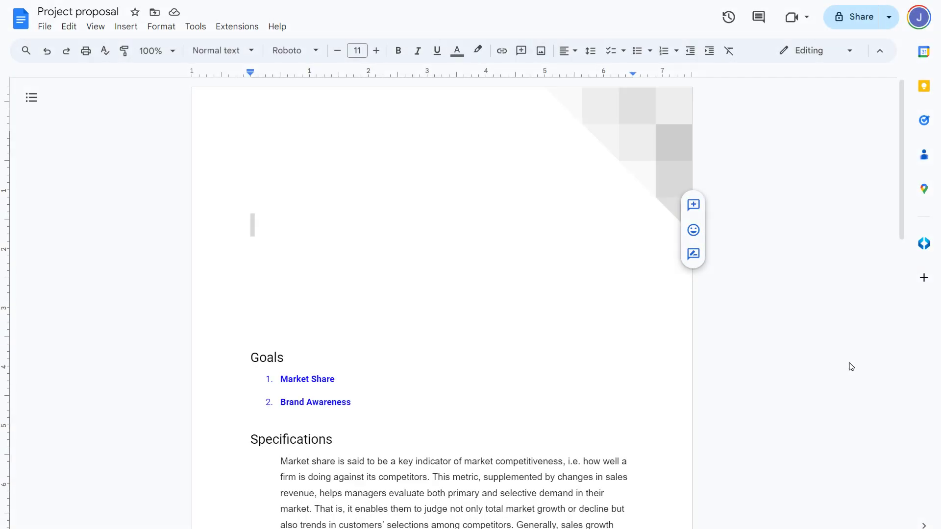
Search the add-ons marketplace for 'smartdraw', then return to the document.
{"action": "left_click", "coordinate": [924, 278]}
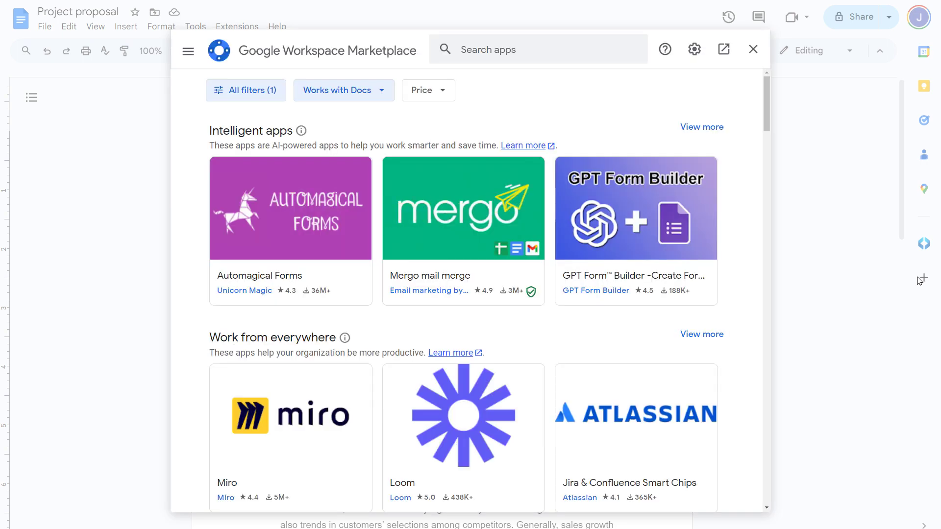
{"action": "left_click", "coordinate": [563, 52]}
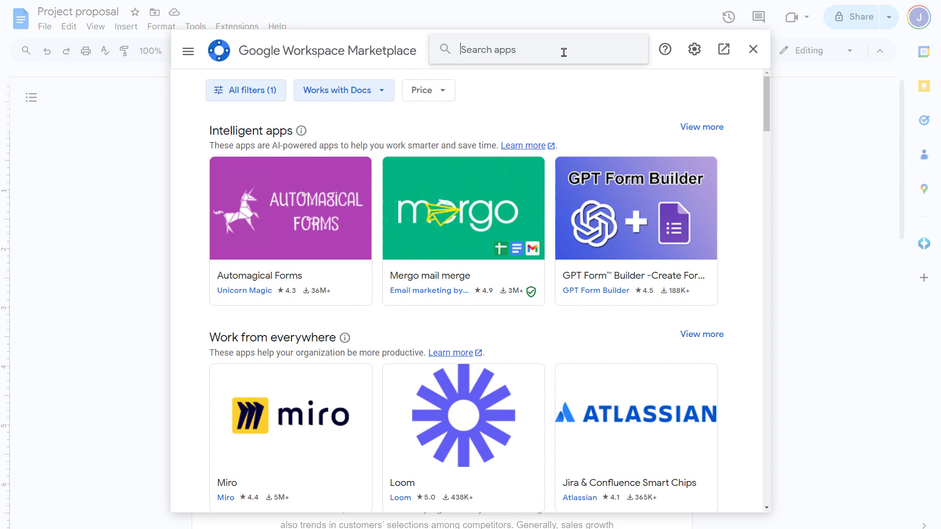
{"action": "type", "text": "sma"}
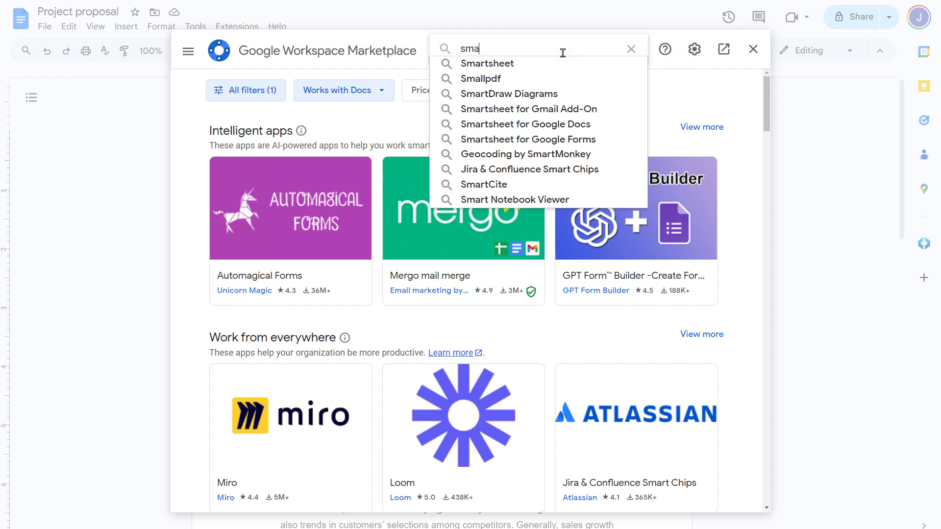
{"action": "type", "text": "rtdraw"}
{"action": "key", "text": "Escape"}
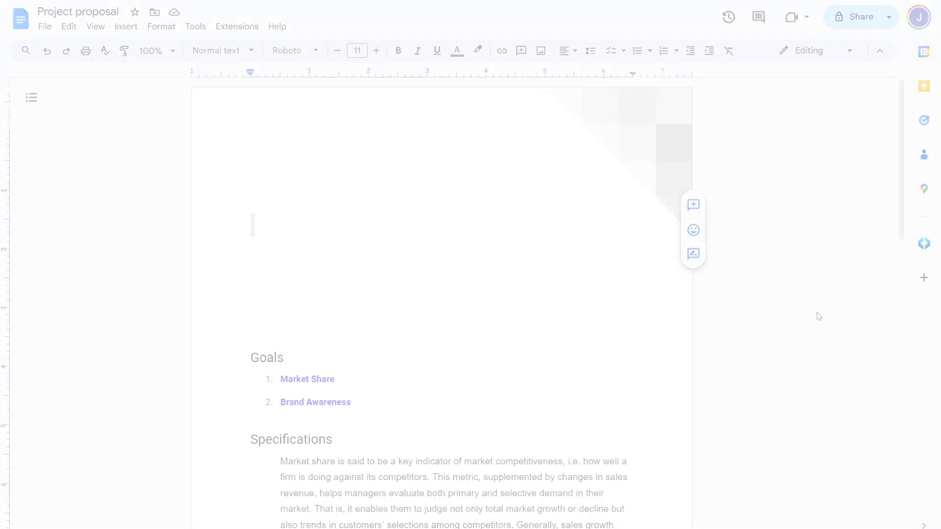
Insert the Holistic Marketing mind map through the SmartDraw Diagrams side panel.
{"action": "left_click", "coordinate": [924, 243]}
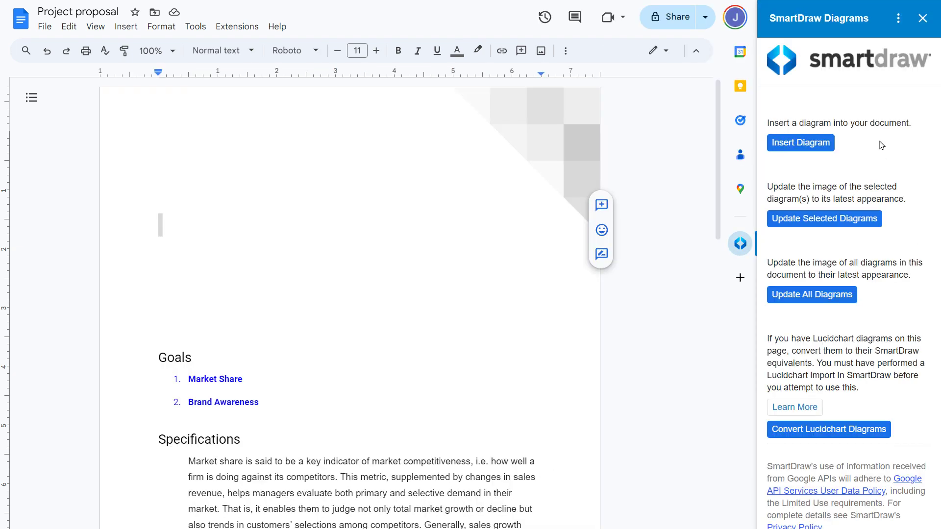
{"action": "left_click", "coordinate": [810, 143]}
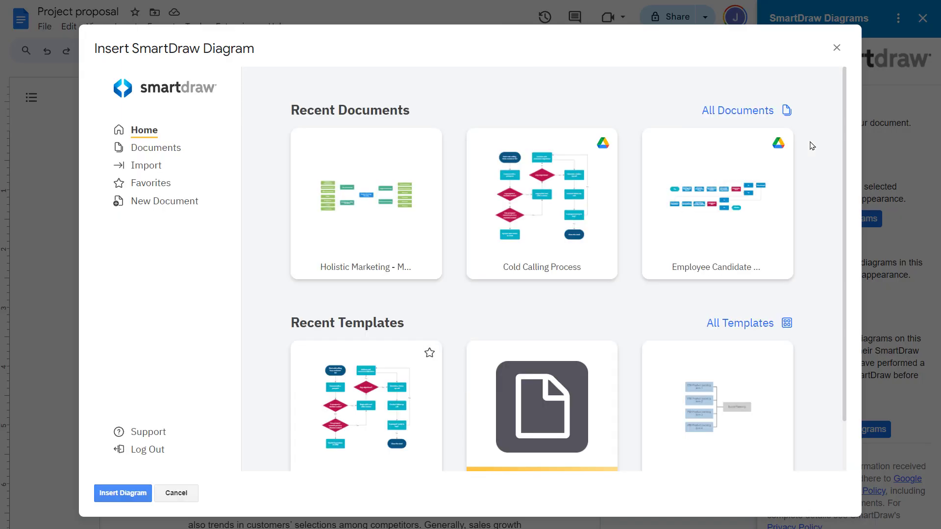
{"action": "left_click", "coordinate": [402, 233]}
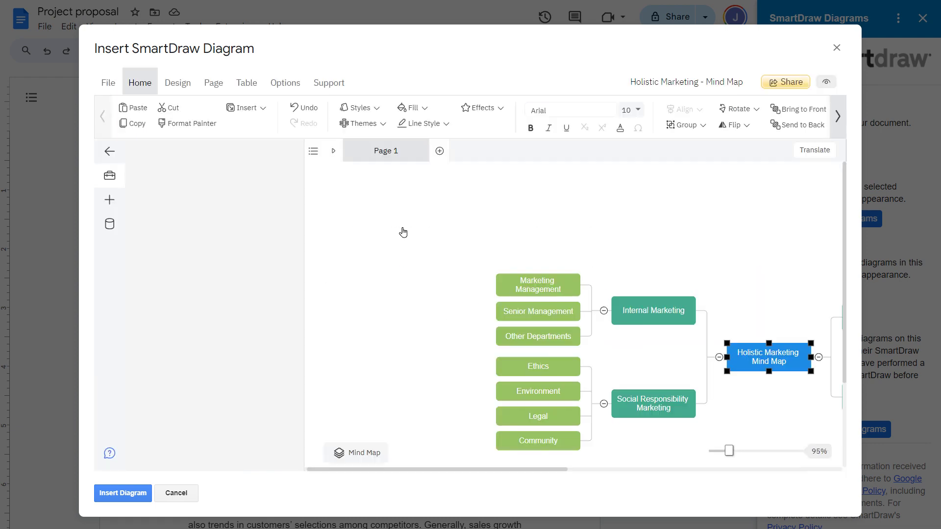
{"action": "left_click", "coordinate": [121, 498]}
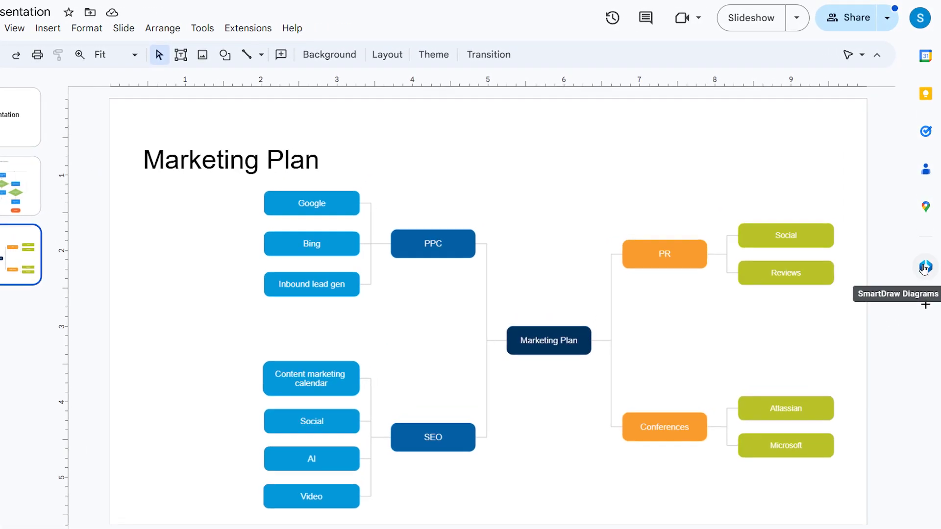
Run Update All Diagrams from the SmartDraw panel and dismiss the success dialog.
{"action": "left_click", "coordinate": [924, 269]}
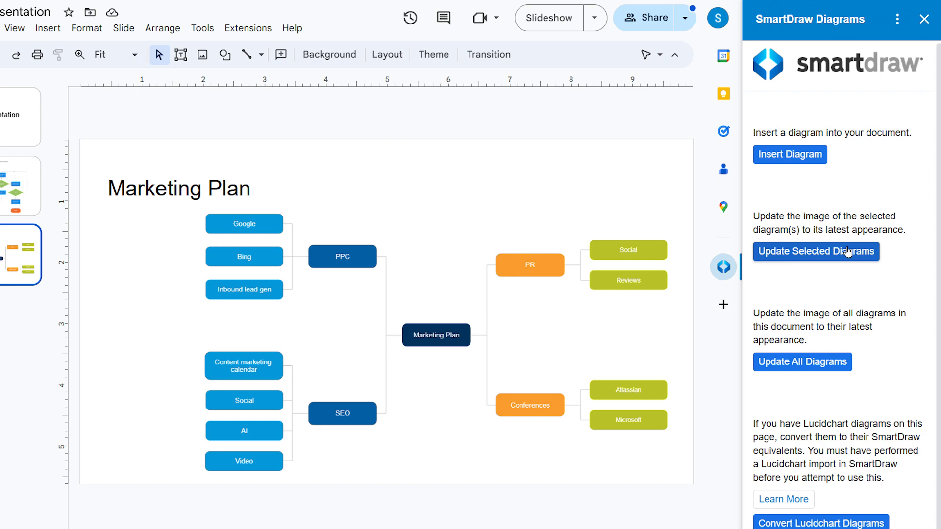
{"action": "left_click", "coordinate": [831, 360]}
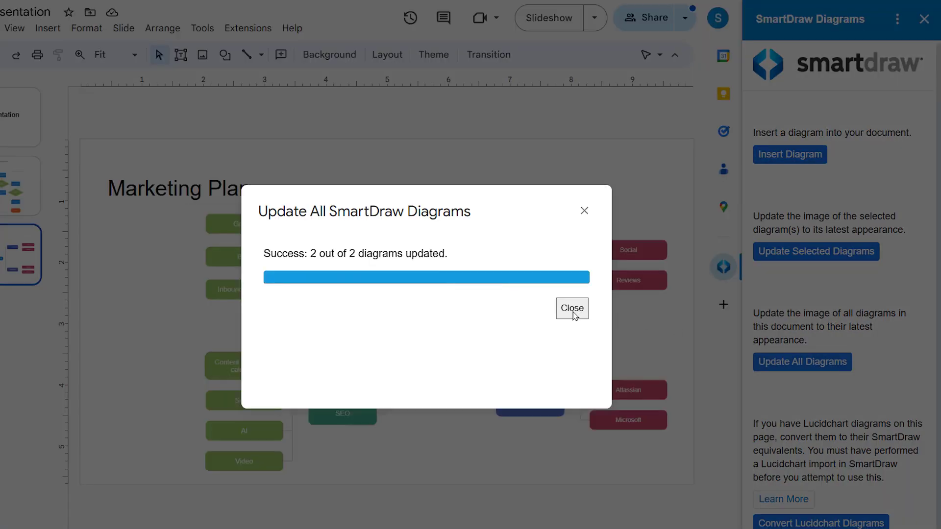
{"action": "left_click", "coordinate": [571, 315]}
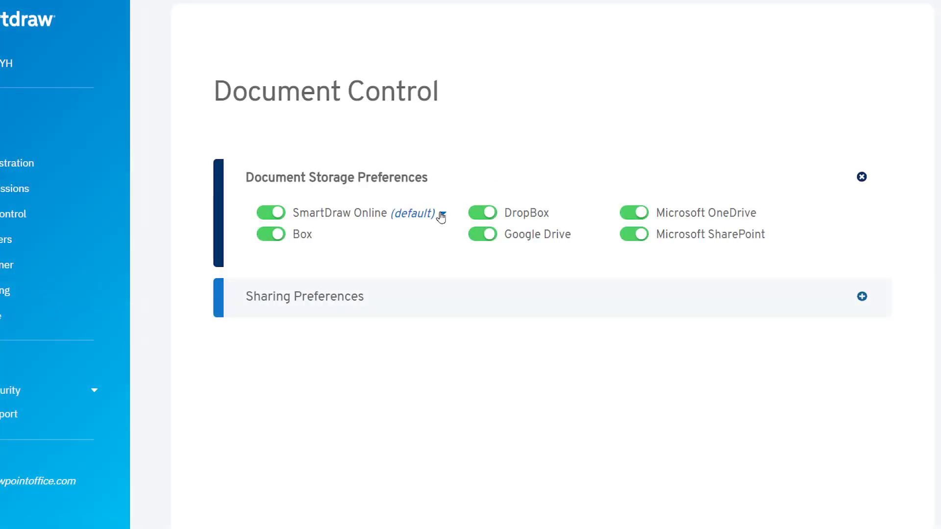
Choose Google Drive as default; disable SmartDraw Online, DropBox, OneDrive, SharePoint and Box.
{"action": "left_click", "coordinate": [441, 215]}
{"action": "left_click", "coordinate": [487, 334]}
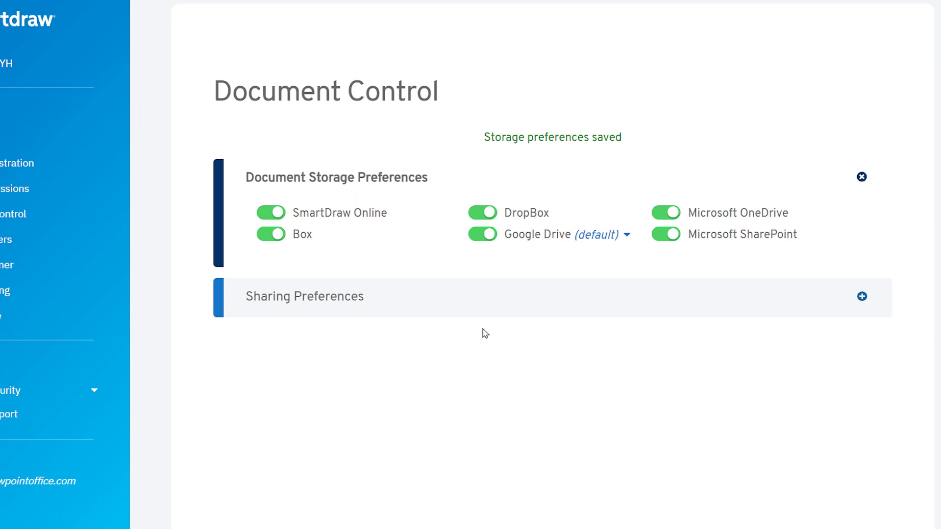
{"action": "left_click", "coordinate": [265, 212]}
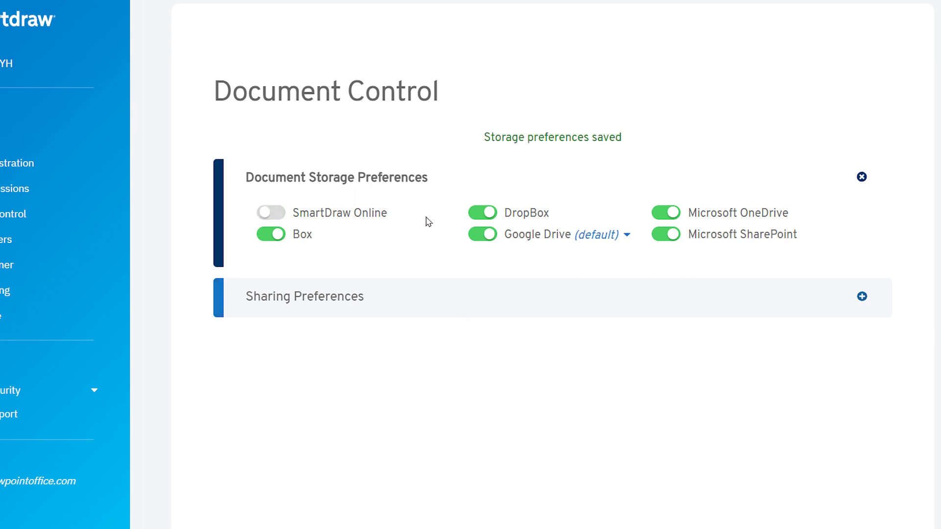
{"action": "left_click", "coordinate": [477, 213]}
{"action": "left_click", "coordinate": [665, 213]}
{"action": "left_click", "coordinate": [665, 234]}
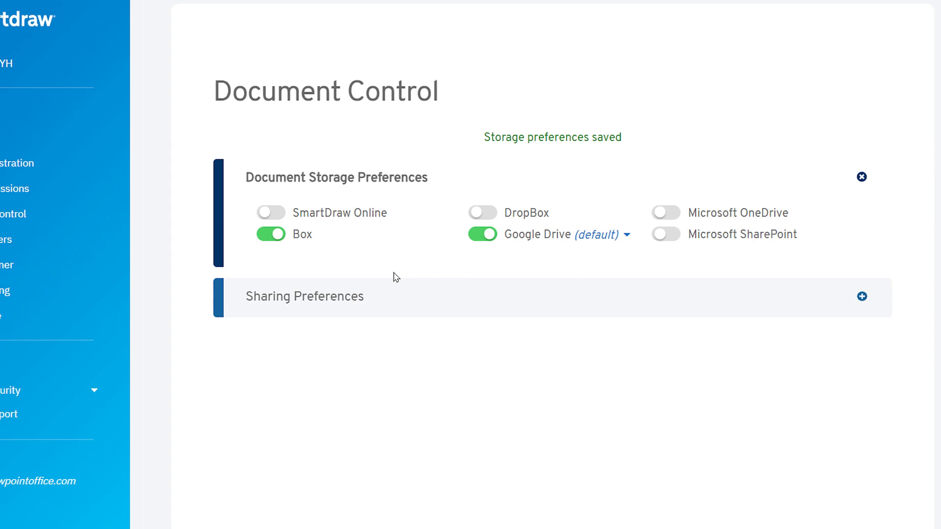
{"action": "left_click", "coordinate": [271, 235]}
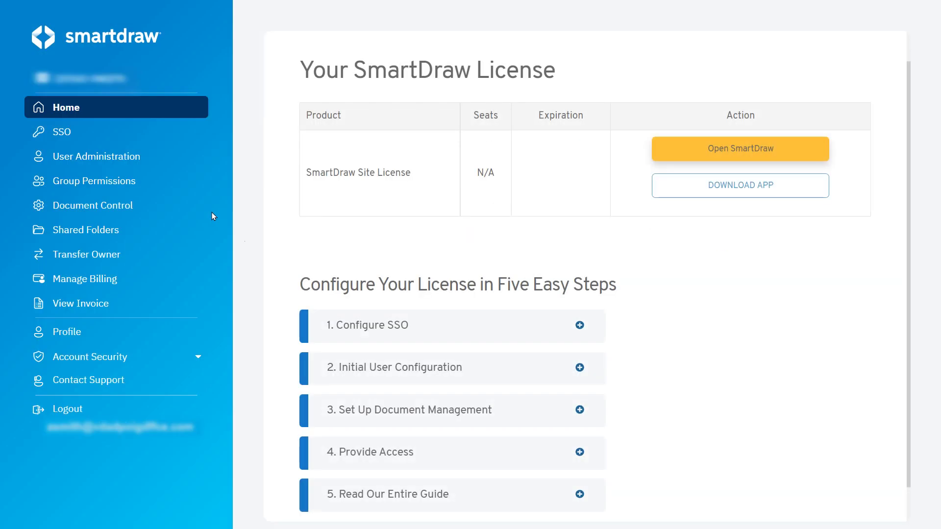
In Document Control's storage preferences, select Google Drive as the default provider.
{"action": "left_click", "coordinate": [183, 212]}
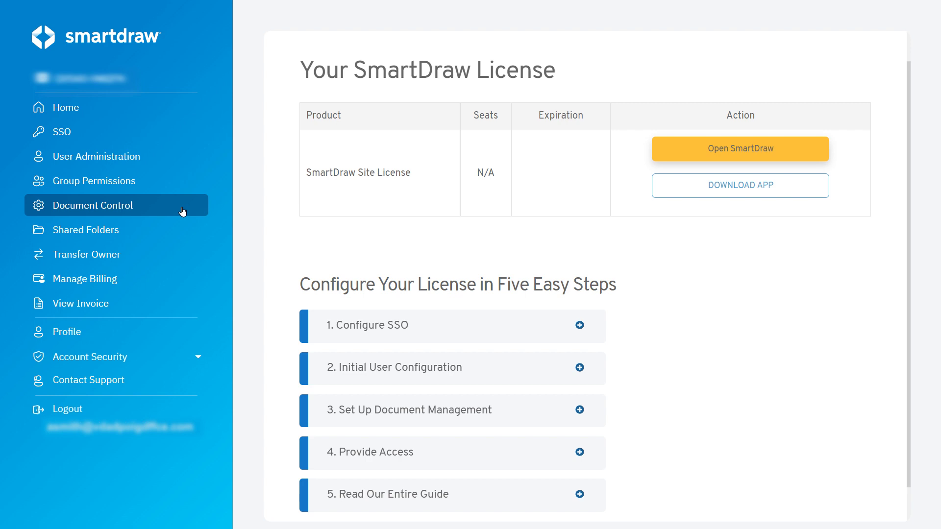
{"action": "left_click", "coordinate": [182, 212]}
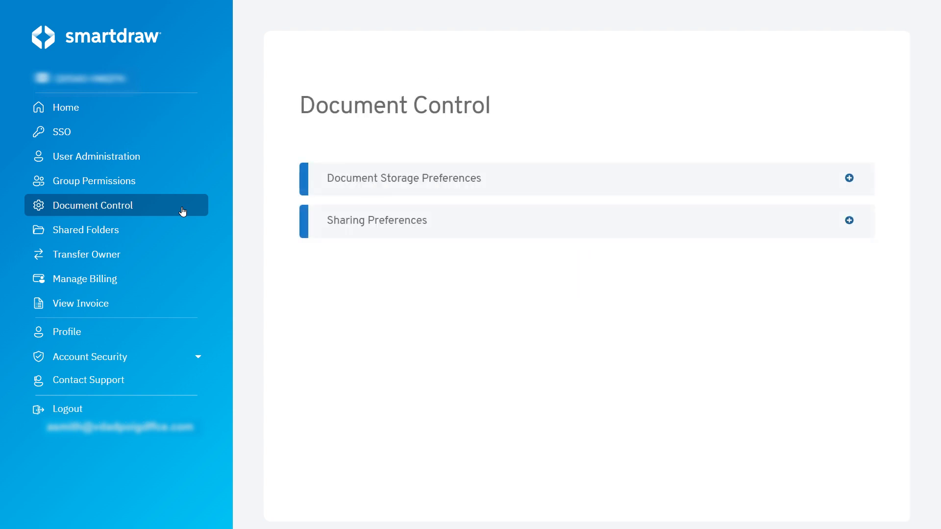
{"action": "left_click", "coordinate": [849, 179]}
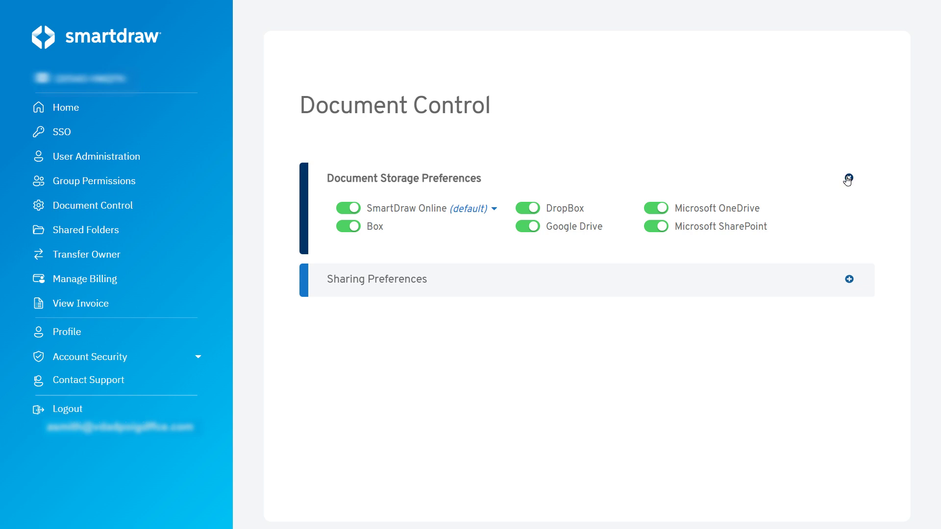
{"action": "left_click", "coordinate": [492, 211]}
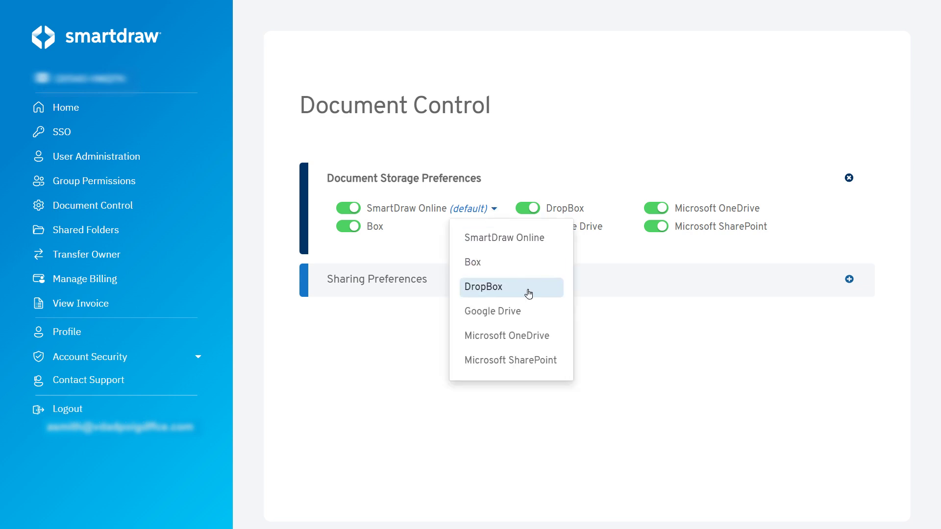
{"action": "left_click", "coordinate": [532, 312]}
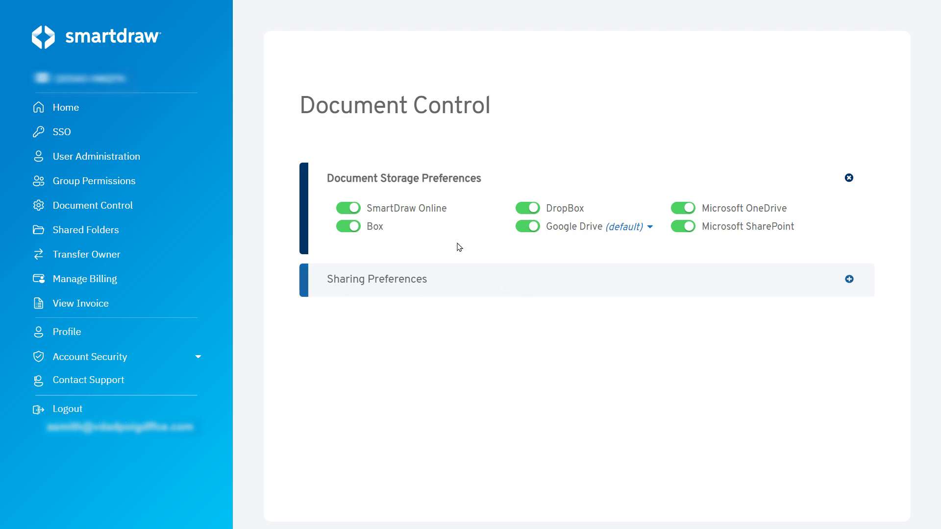
Switch off SmartDraw Online, DropBox, OneDrive, SharePoint and Box storage.
{"action": "left_click", "coordinate": [340, 208]}
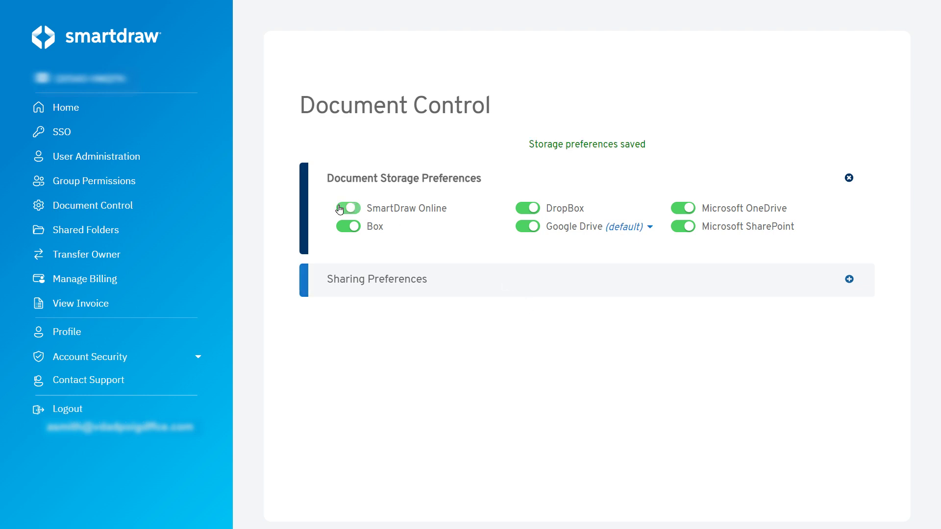
{"action": "left_click", "coordinate": [523, 208]}
{"action": "left_click", "coordinate": [677, 209]}
{"action": "left_click", "coordinate": [678, 227]}
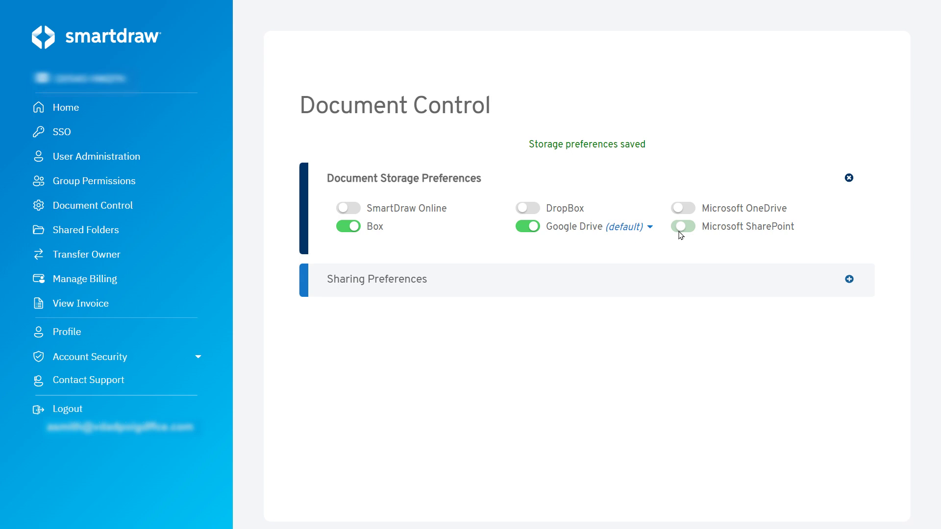
{"action": "left_click", "coordinate": [348, 228]}
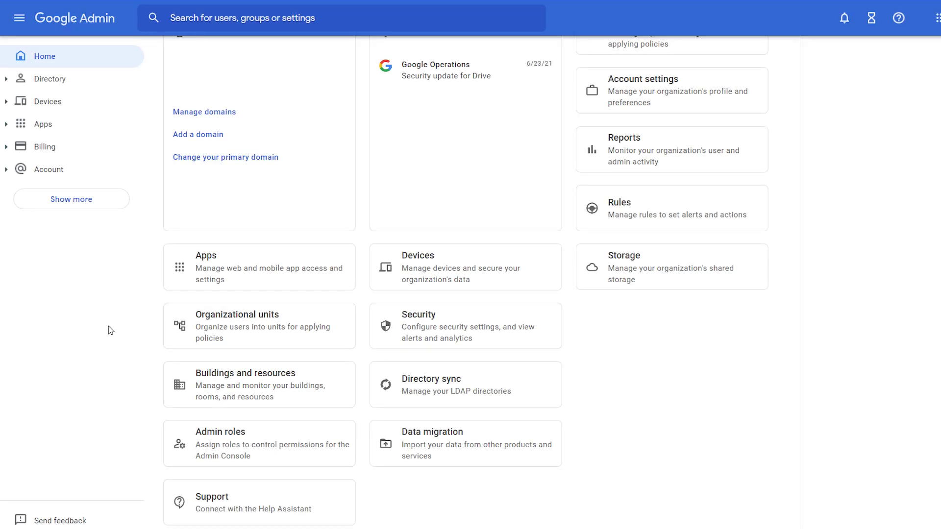
Add a custom SAML app named 'SmartDraw' under Web and mobile apps and continue.
{"action": "left_click", "coordinate": [228, 269]}
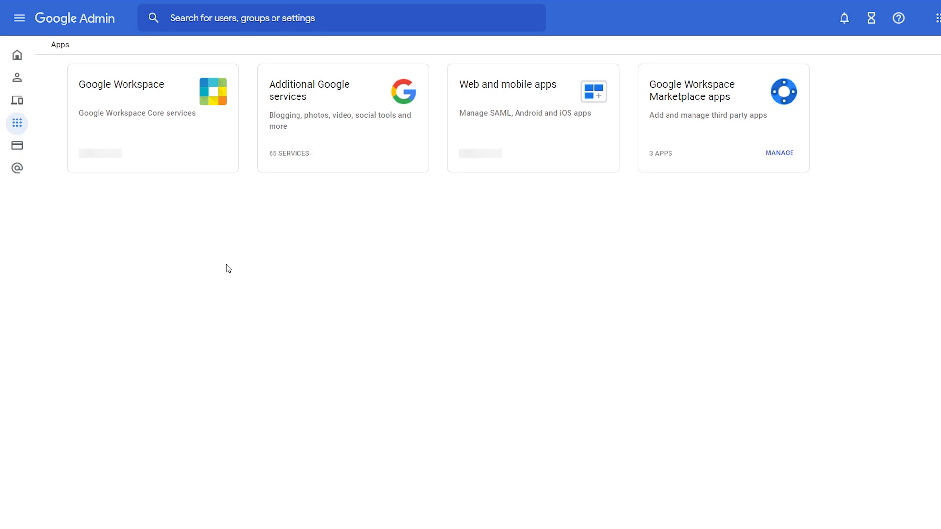
{"action": "left_click", "coordinate": [561, 159]}
{"action": "left_click", "coordinate": [195, 102]}
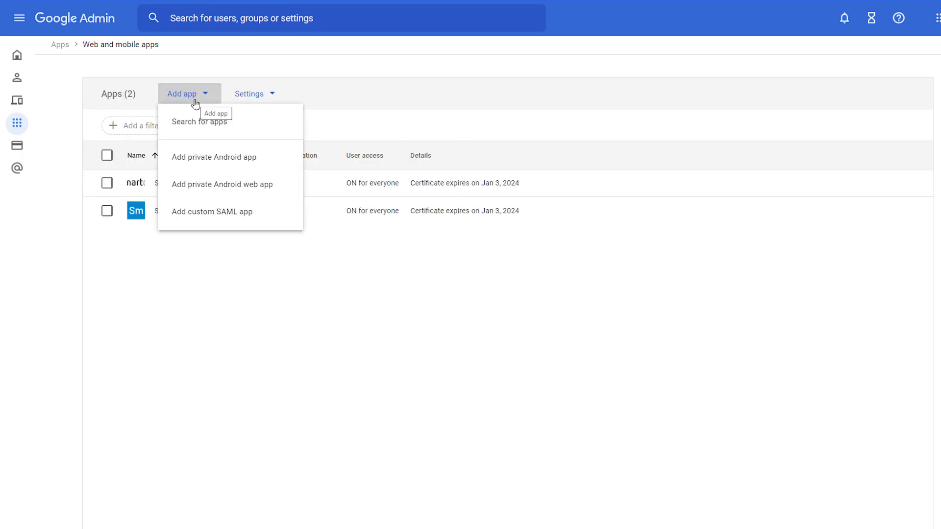
{"action": "left_click", "coordinate": [256, 213]}
{"action": "type", "text": "Smart"}
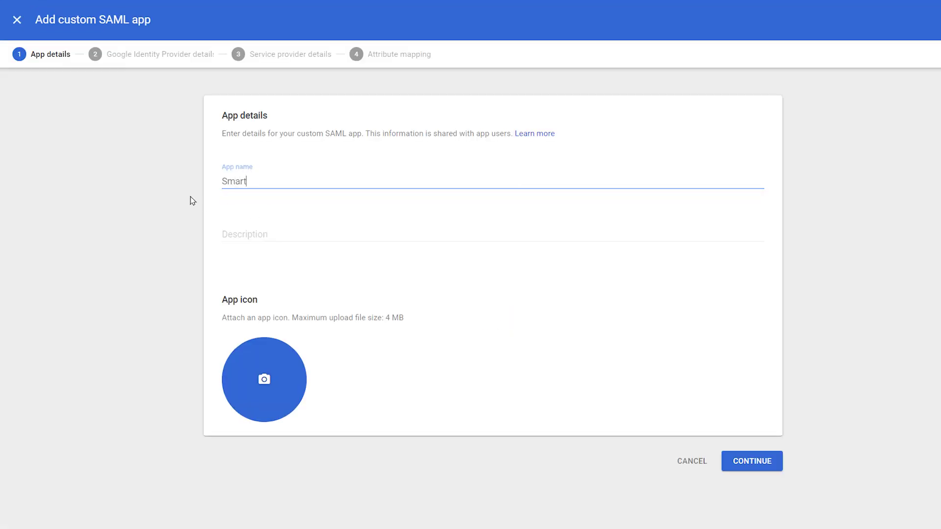
{"action": "type", "text": "Draw"}
{"action": "left_click", "coordinate": [738, 463]}
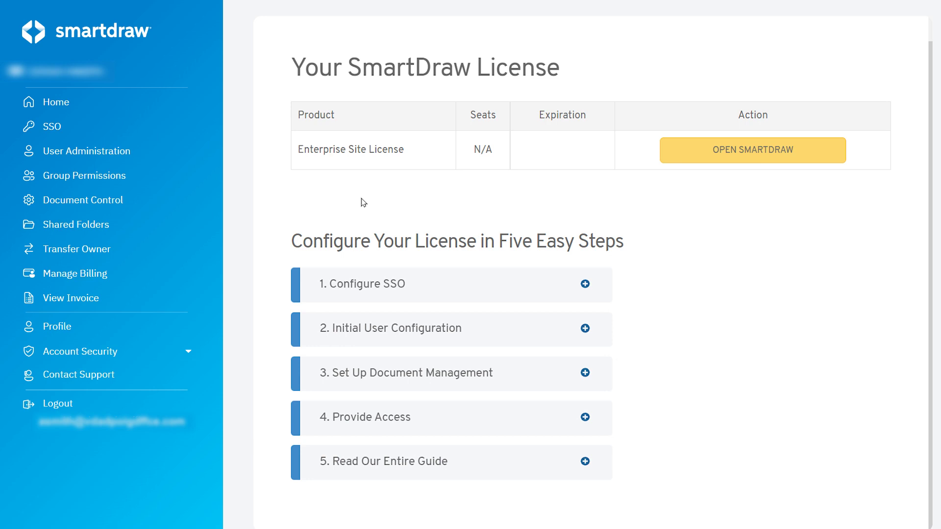
Upload SmartDraw.xml as the SSO SAML metadata and save the configuration.
{"action": "left_click", "coordinate": [168, 135]}
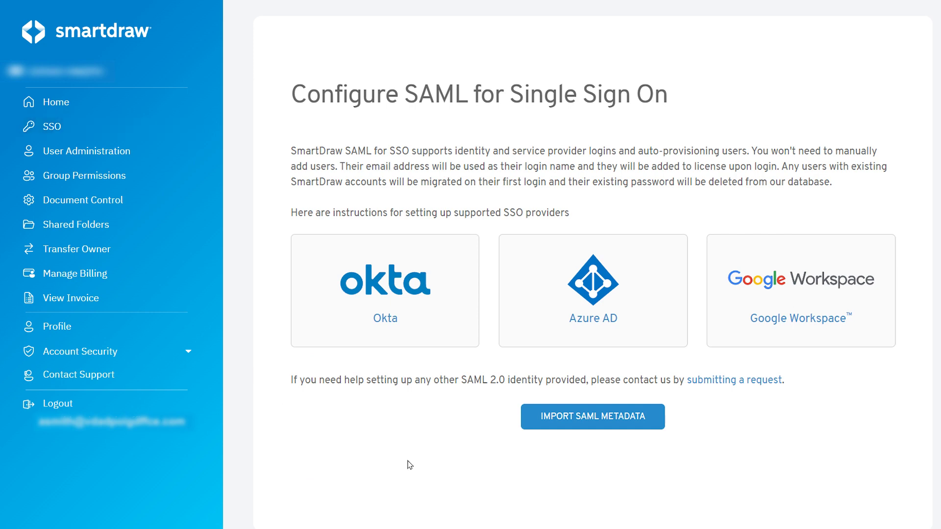
{"action": "left_click", "coordinate": [557, 422]}
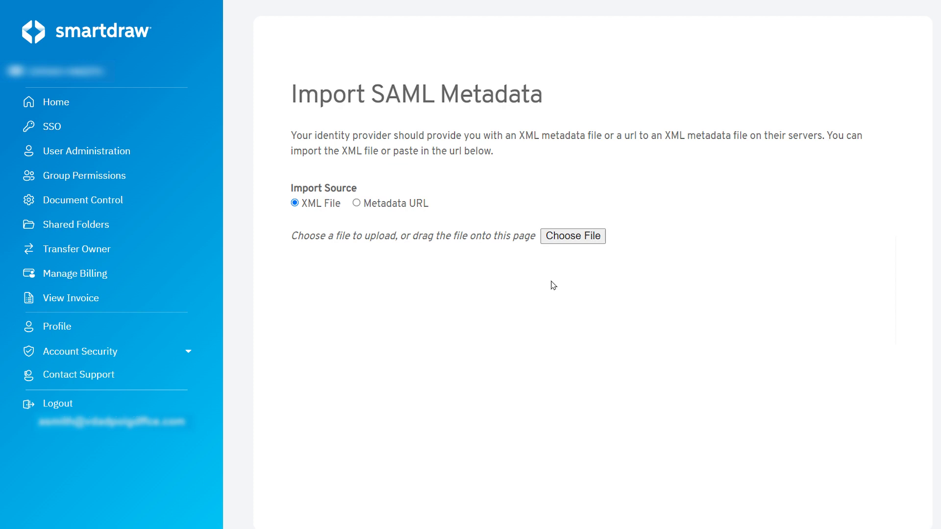
{"action": "left_click", "coordinate": [576, 236]}
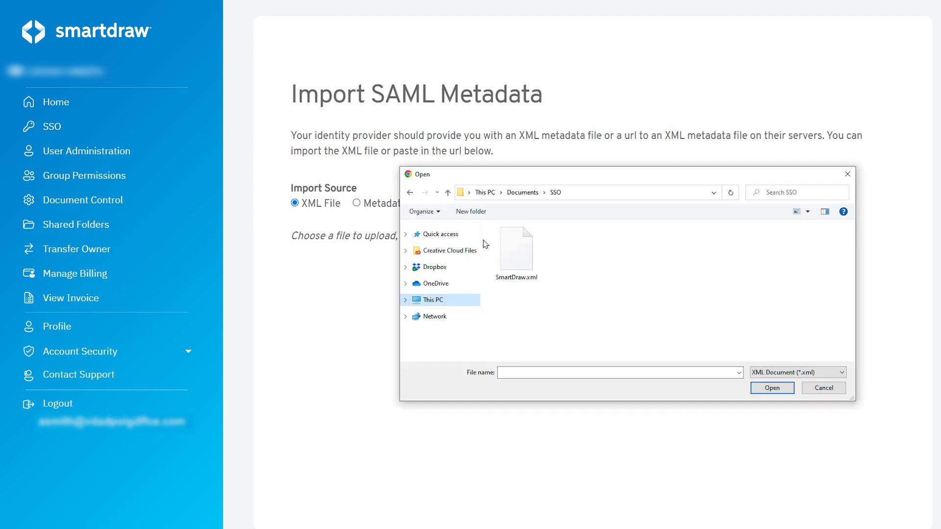
{"action": "left_click", "coordinate": [519, 256]}
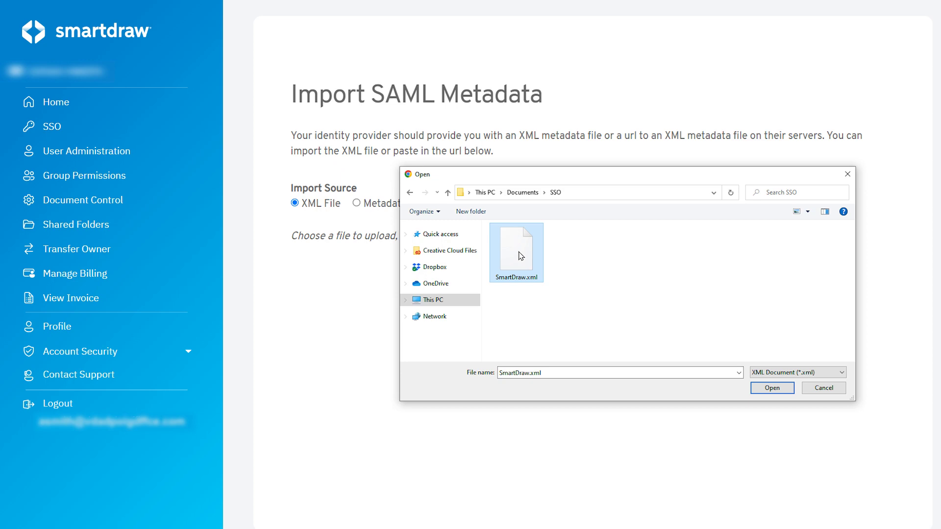
{"action": "double_click", "coordinate": [519, 255]}
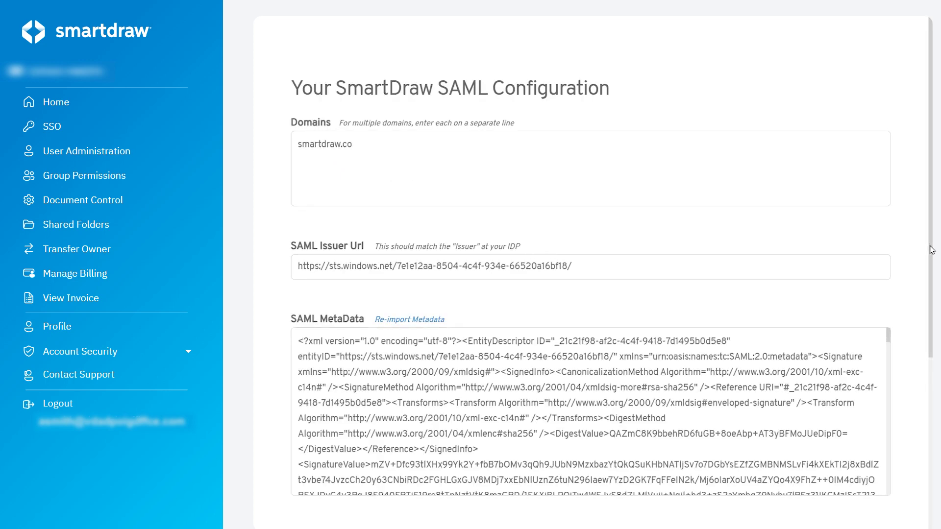
{"action": "left_click_drag", "start_coordinate": [931, 250], "coordinate": [937, 312]}
{"action": "scroll", "coordinate": [937, 313], "scroll_direction": "down", "scroll_amount": 5}
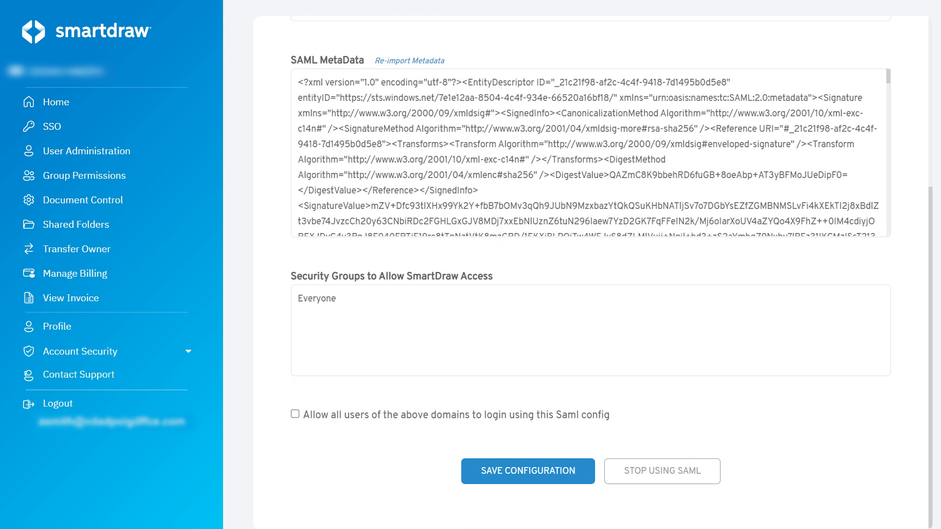
{"action": "left_click", "coordinate": [537, 468]}
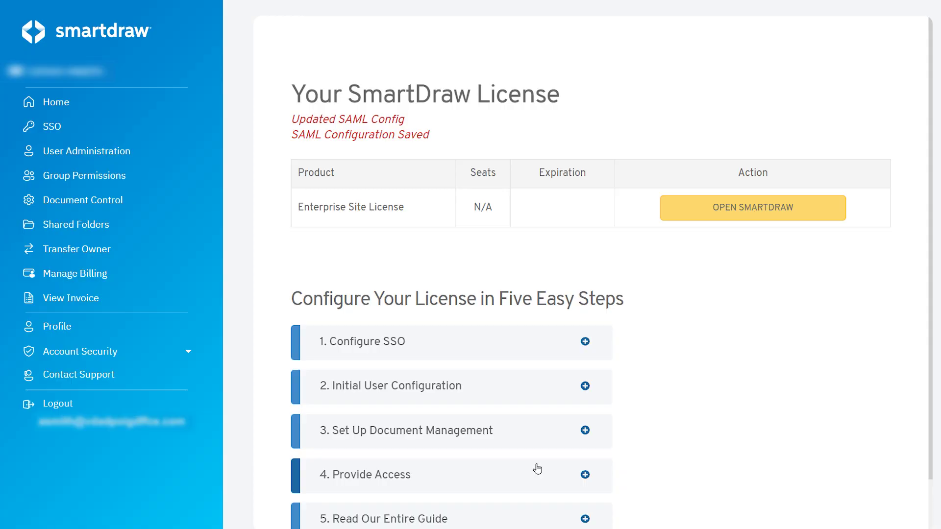